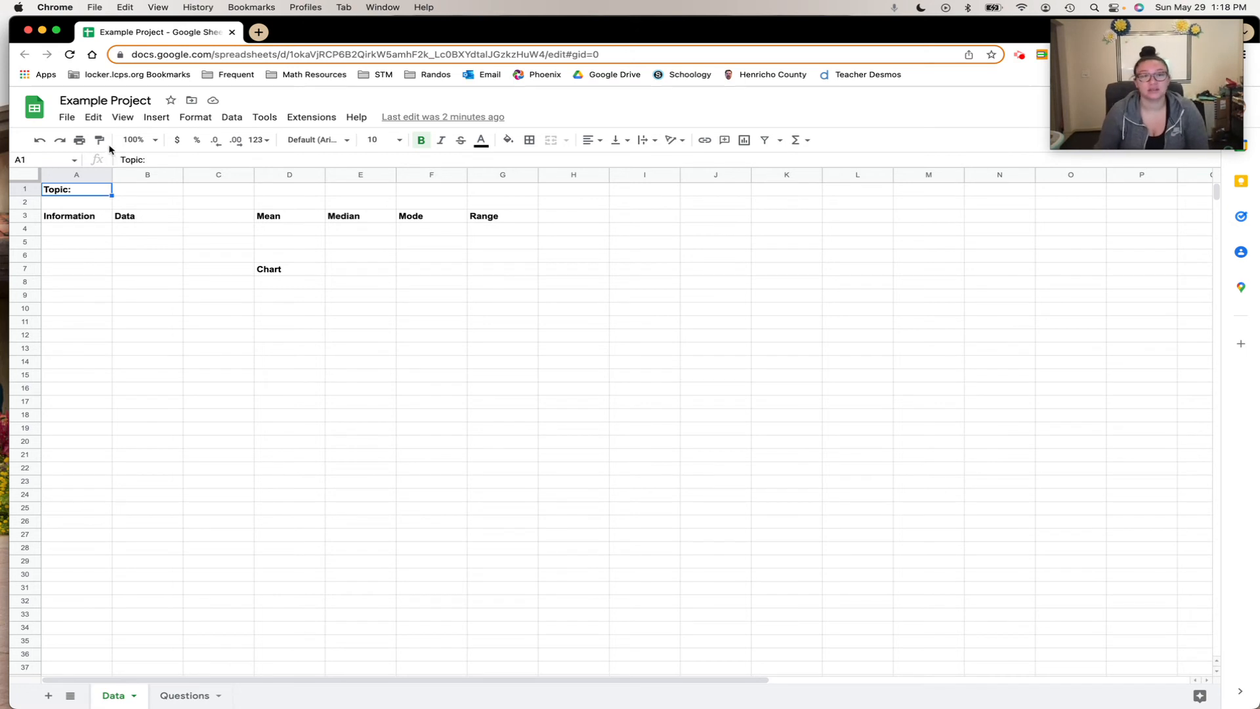
# Step: Set the sheet zoom to 150% and change the Topic cell's font to Playfair Display
pyautogui.click(156, 141)
pyautogui.click(138, 261)
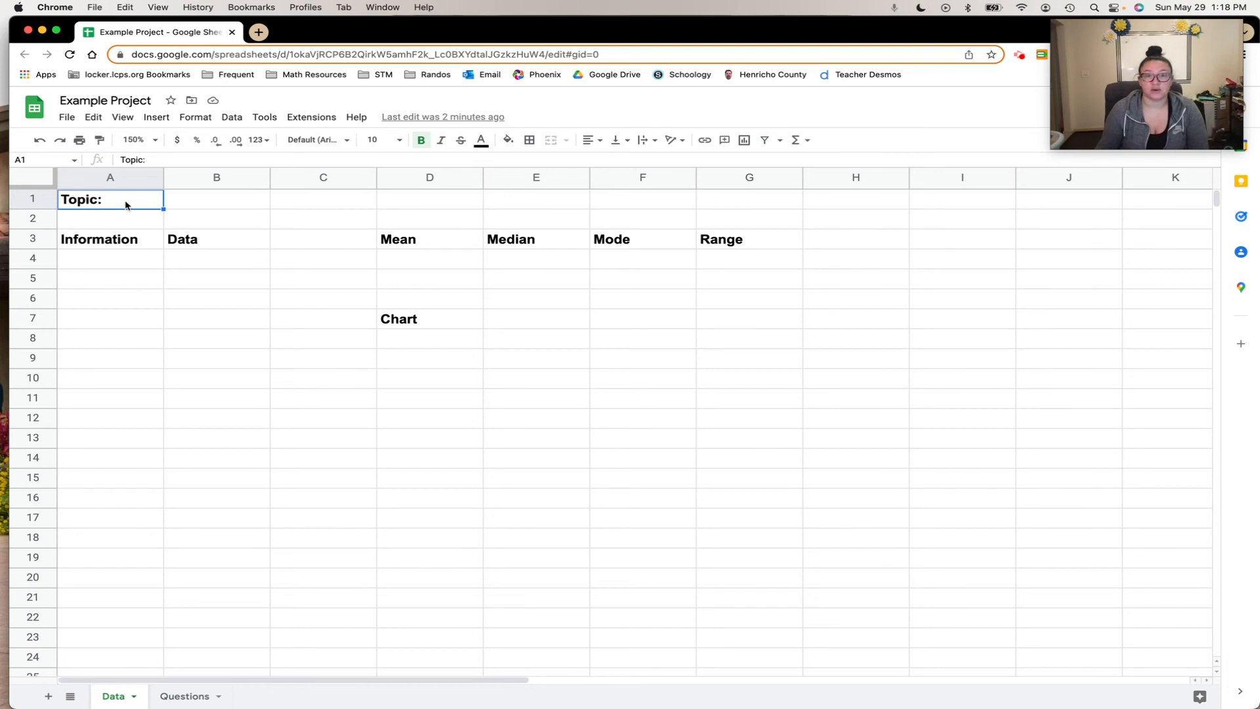
pyautogui.click(346, 143)
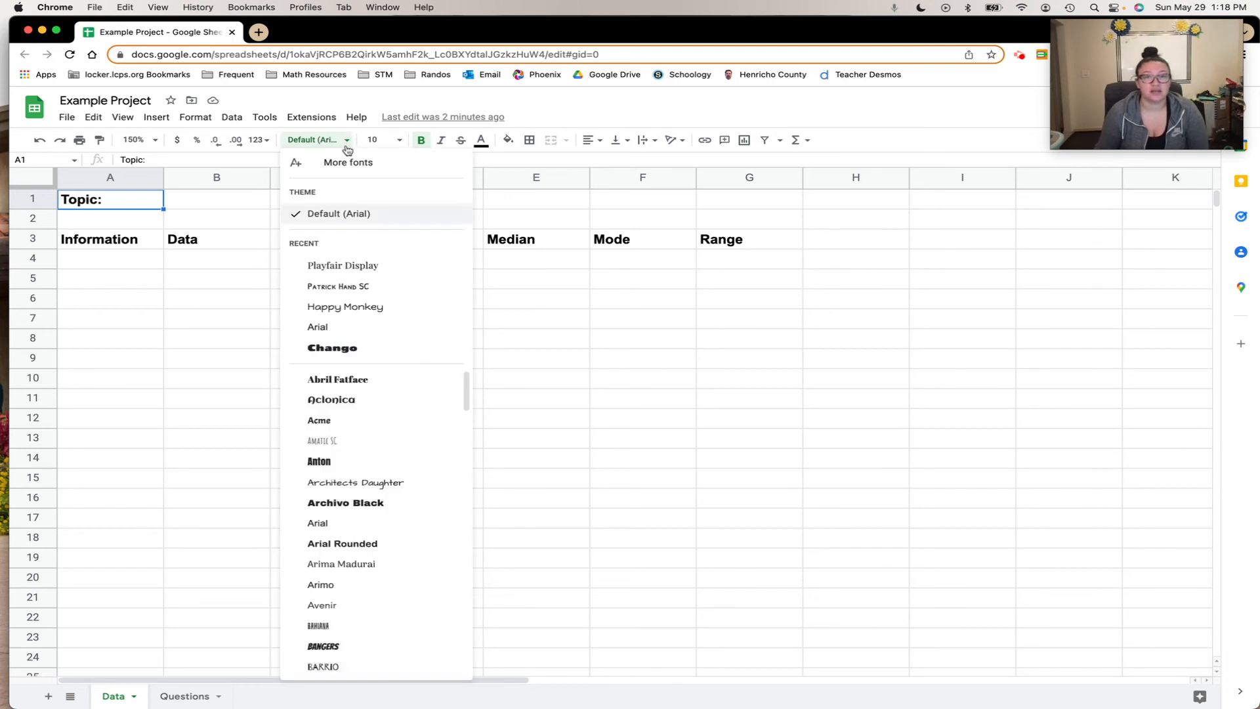
pyautogui.click(371, 266)
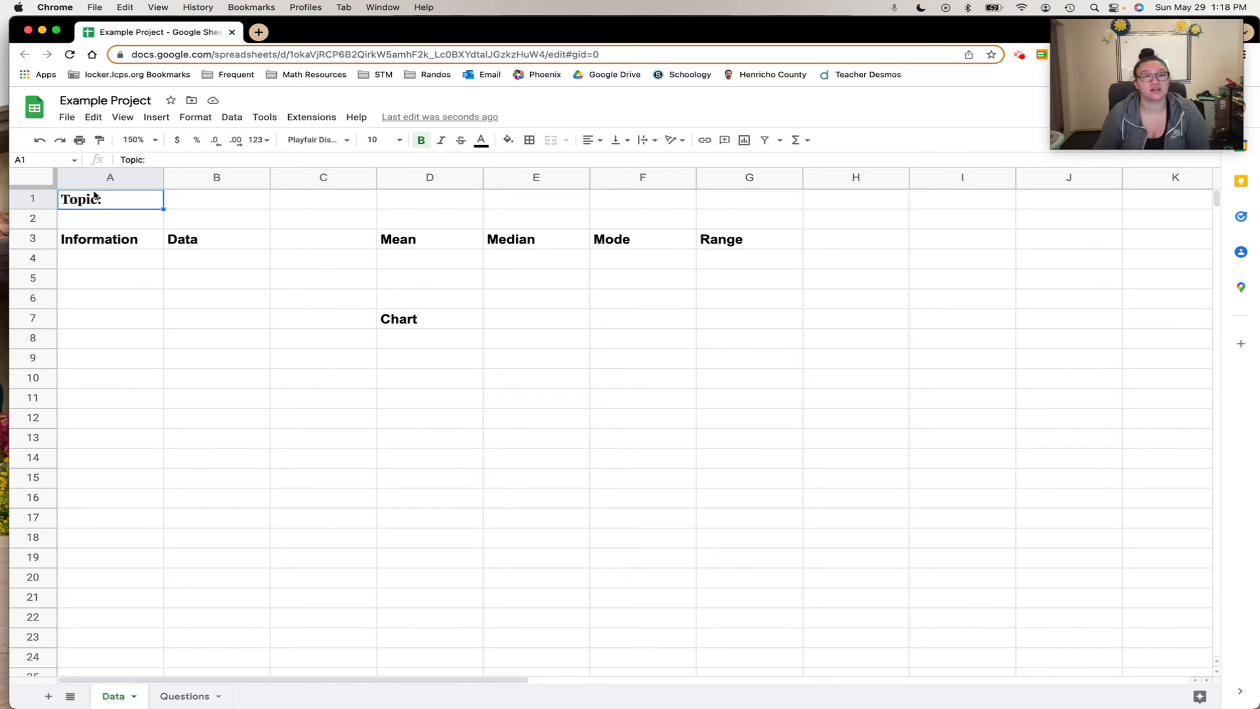
# Step: Apply the Playfair Display font to the entire Data sheet
pyautogui.click(26, 178)
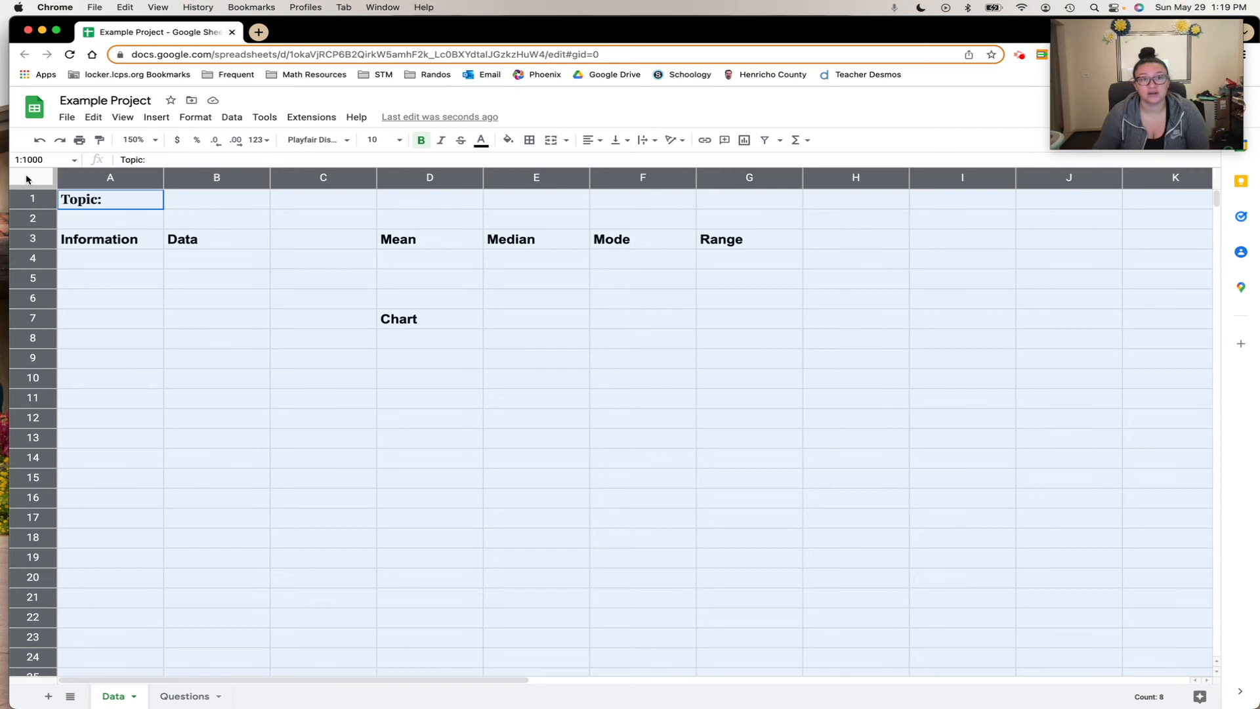
pyautogui.click(347, 140)
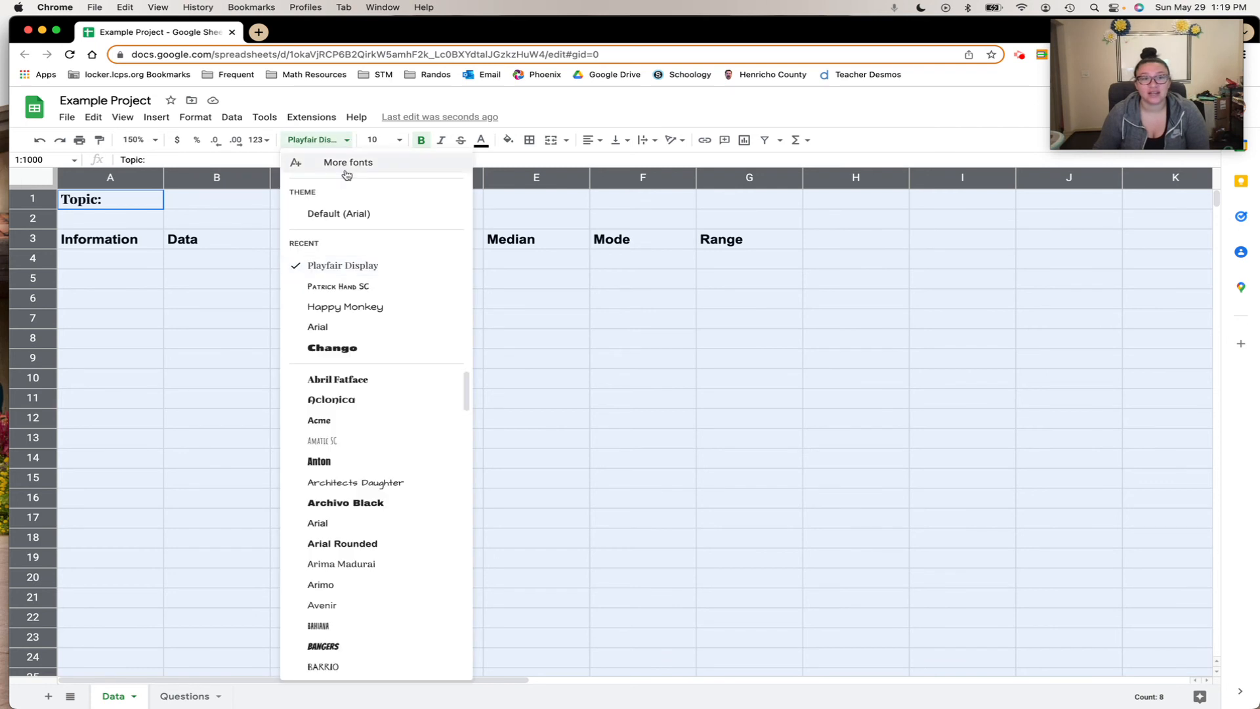
pyautogui.click(354, 269)
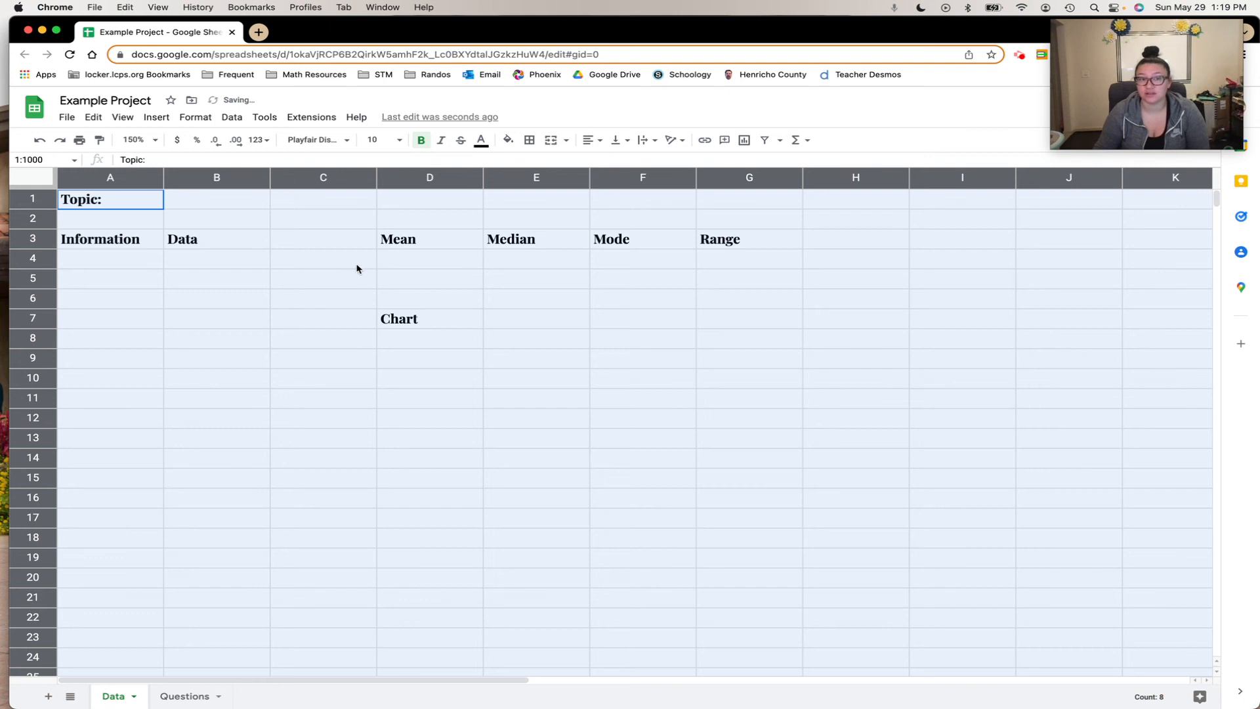
# Step: Try italic on the whole sheet's text, and switch its bold formatting off and on again
pyautogui.click(439, 141)
pyautogui.click(439, 143)
pyautogui.click(422, 141)
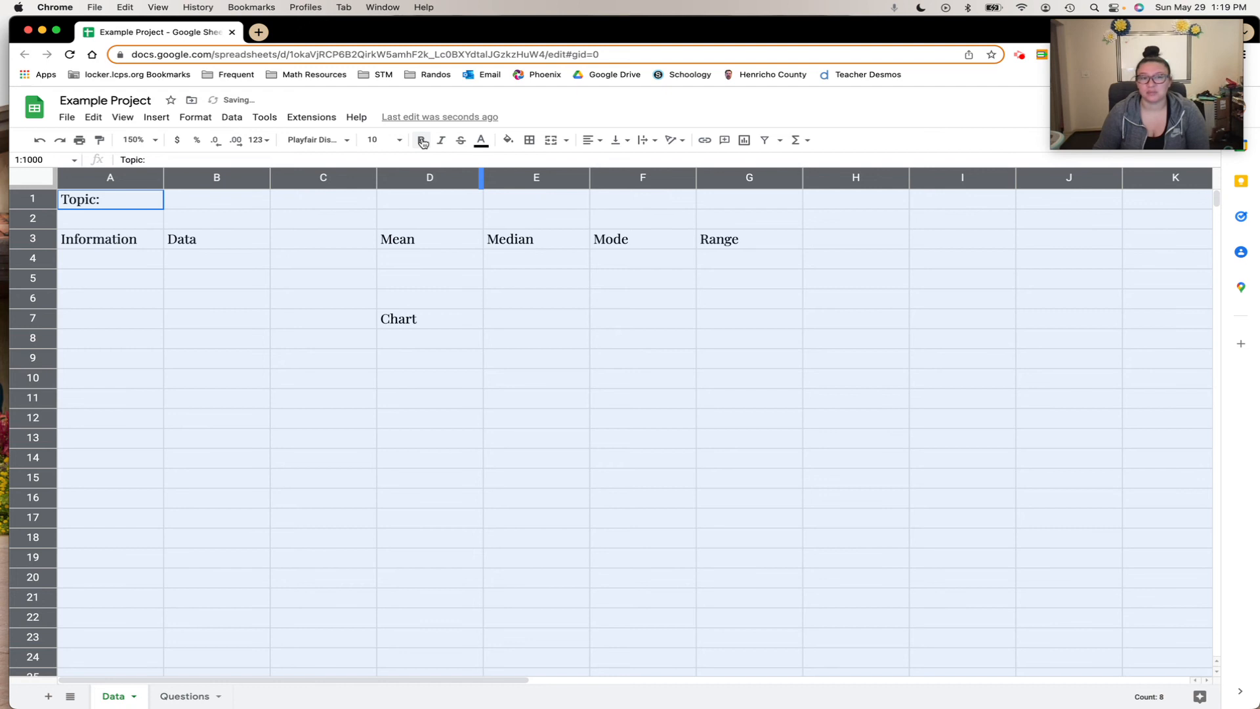
pyautogui.click(424, 141)
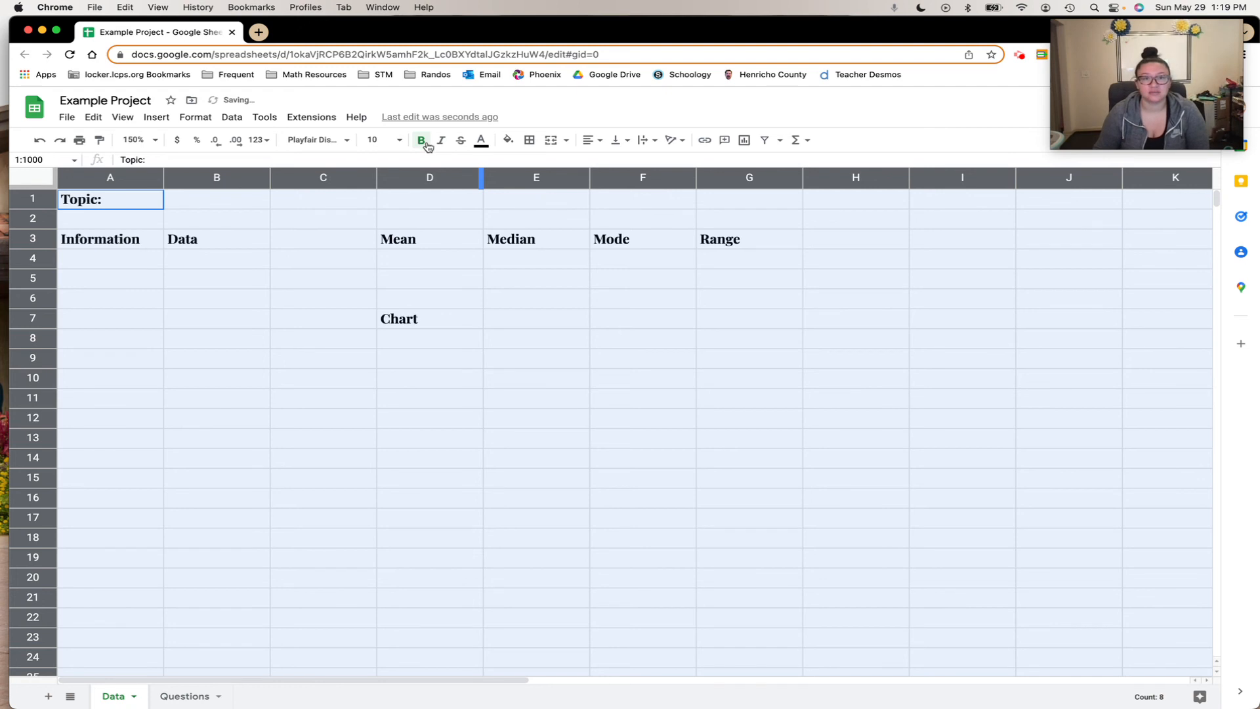
# Step: Color all of the sheet's text teal and fill every cell with red
pyautogui.click(480, 142)
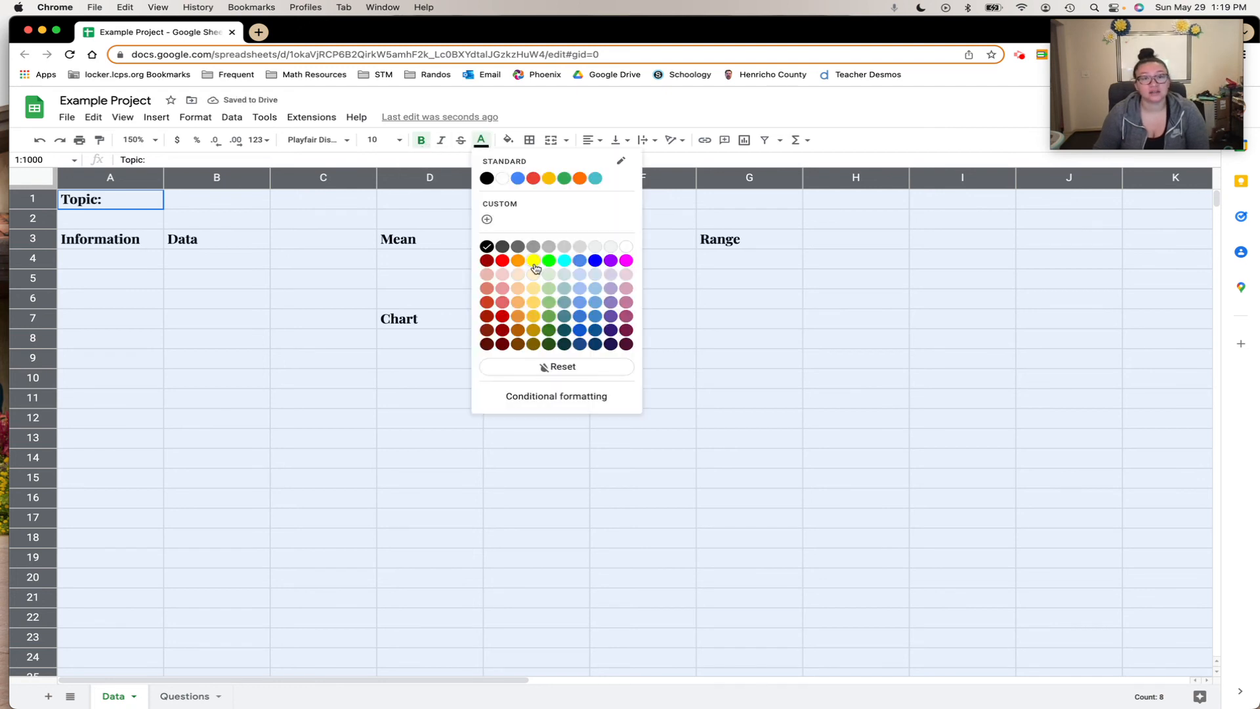
pyautogui.click(594, 178)
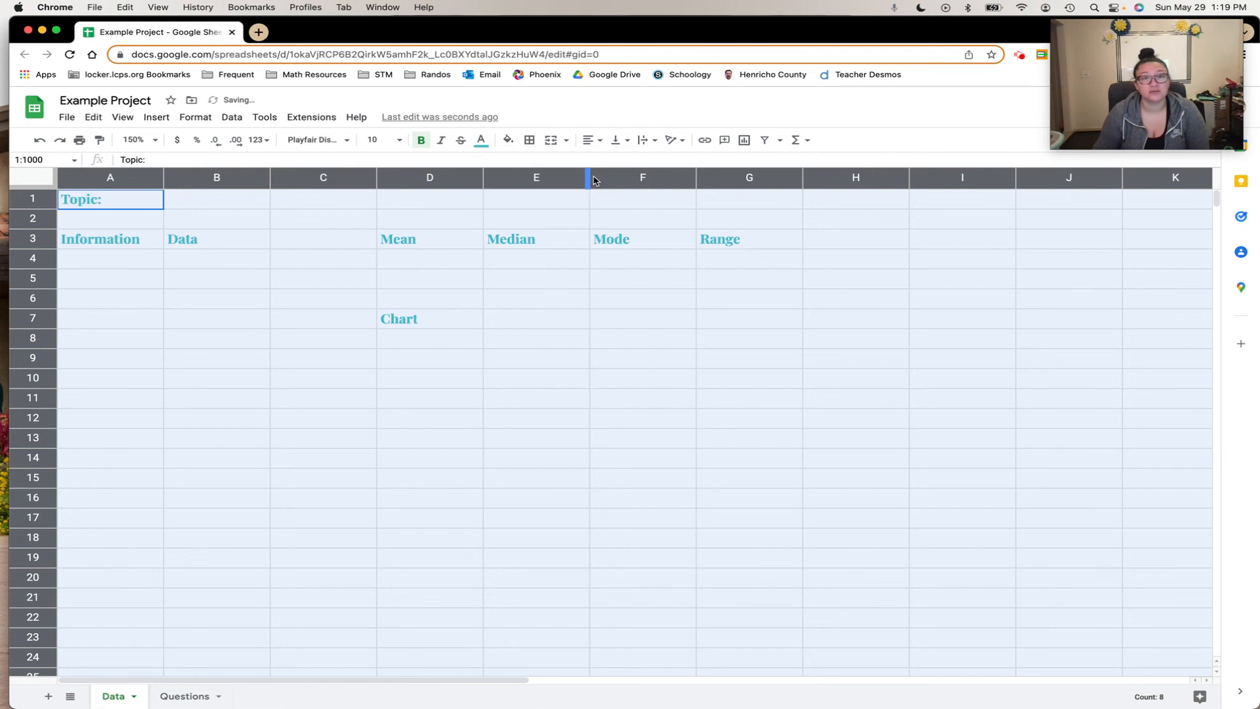
pyautogui.click(510, 145)
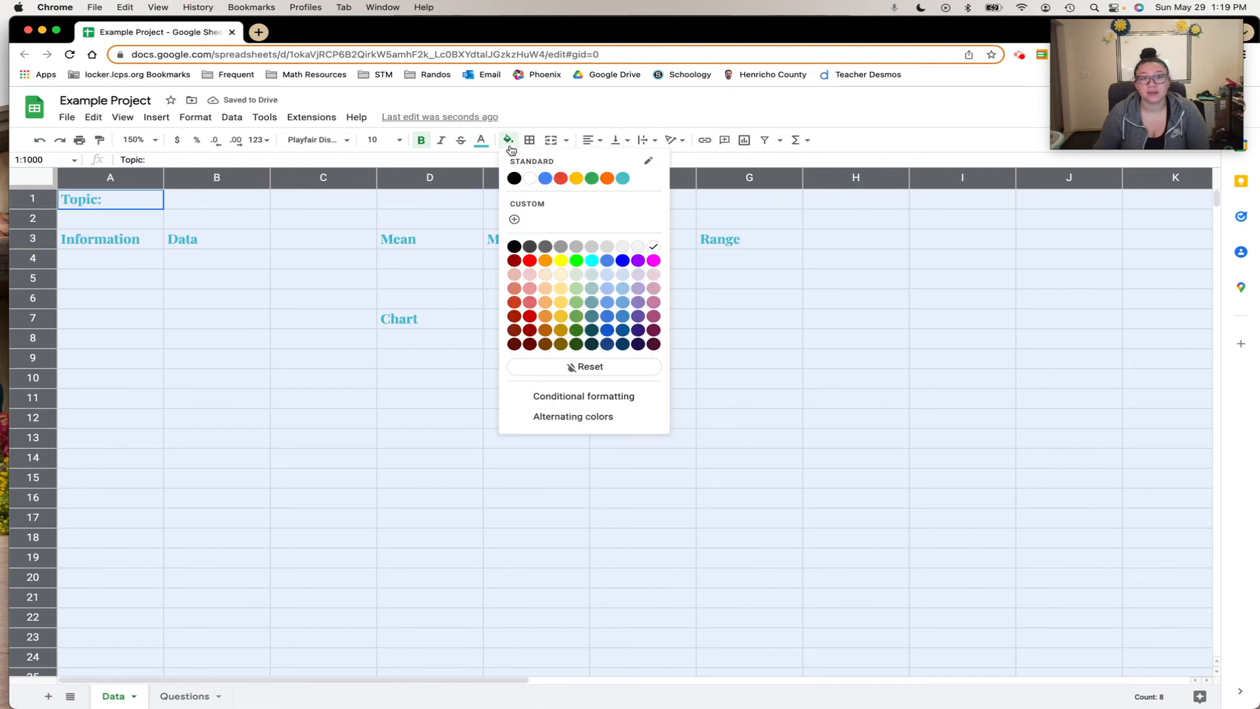
pyautogui.click(531, 262)
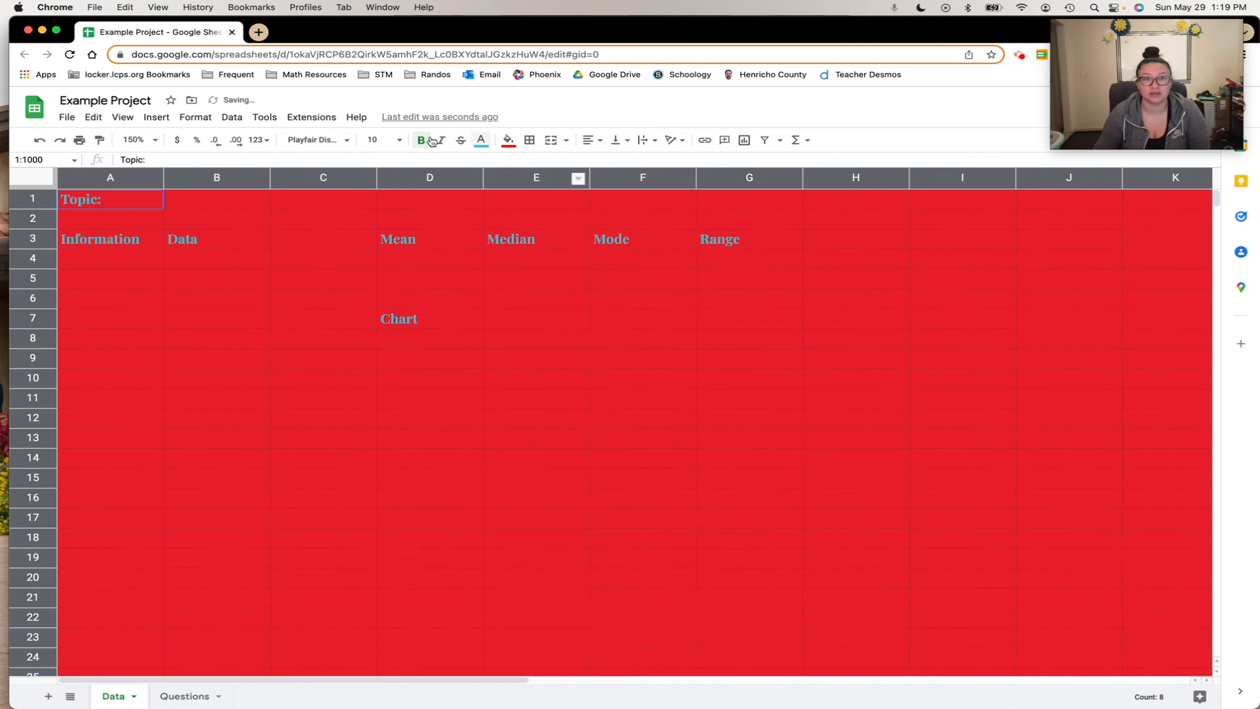
# Step: Undo the red fill and the teal text color, and deselect the sheet
pyautogui.click(40, 144)
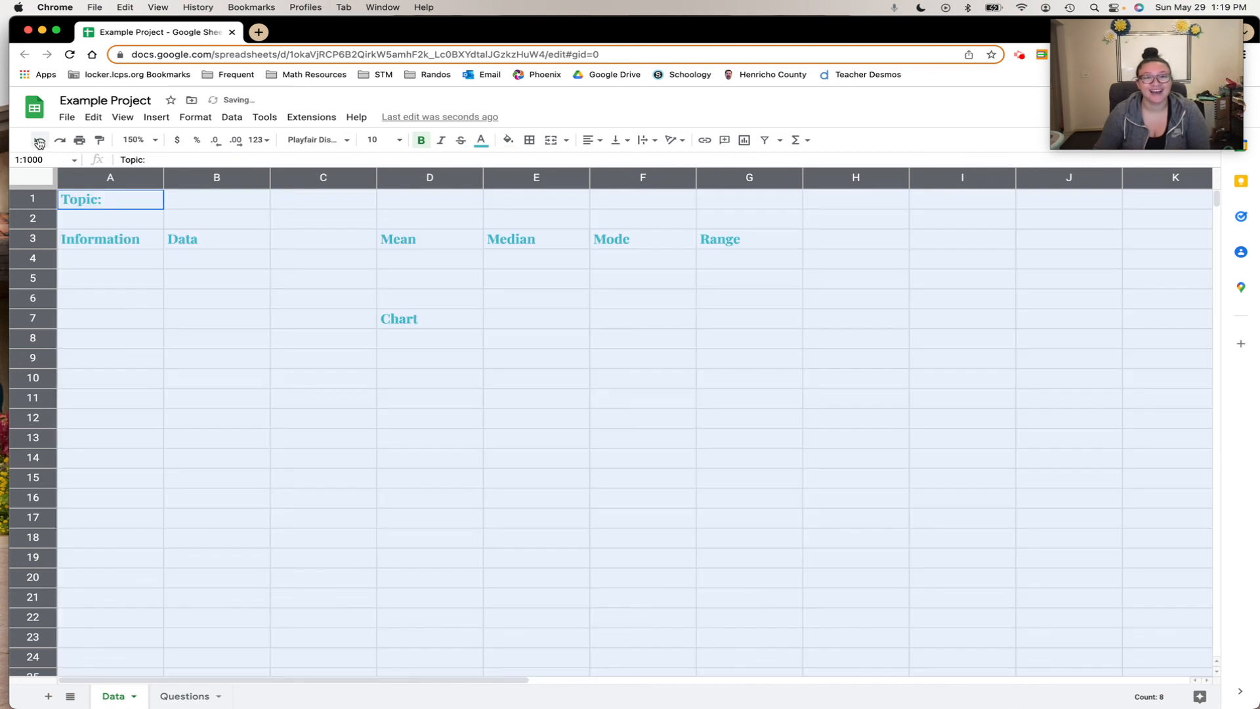
pyautogui.click(39, 143)
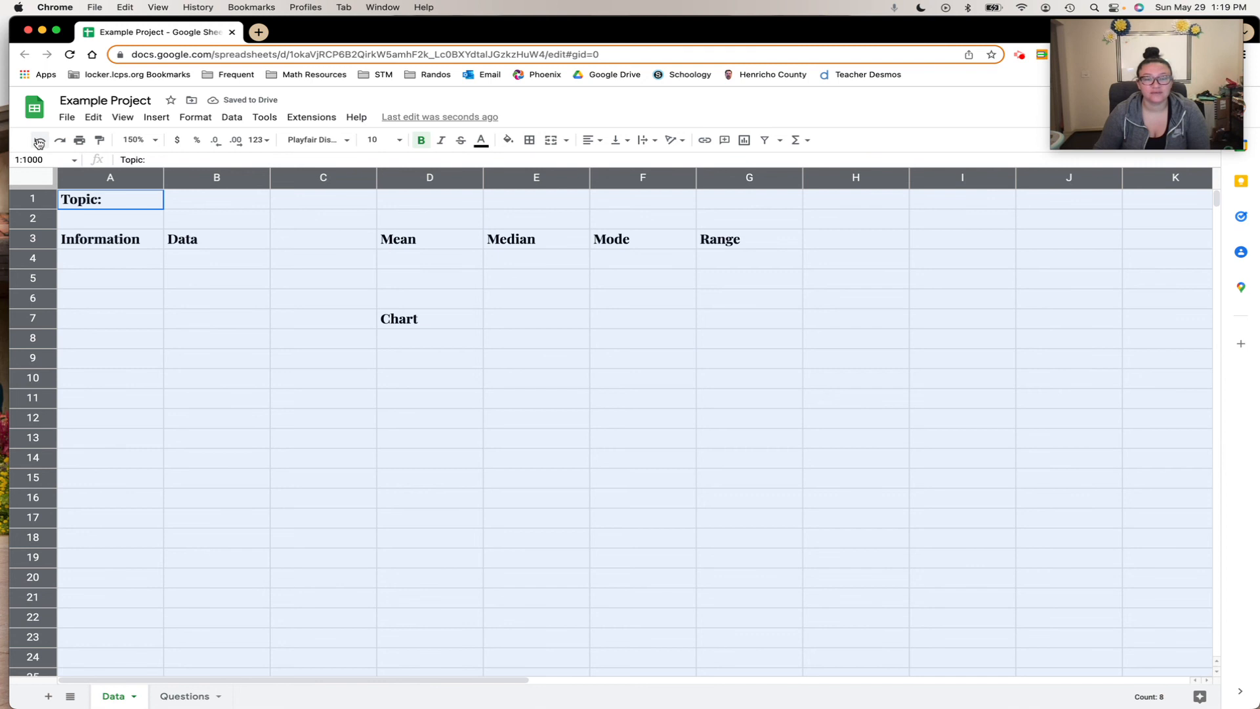
pyautogui.click(320, 306)
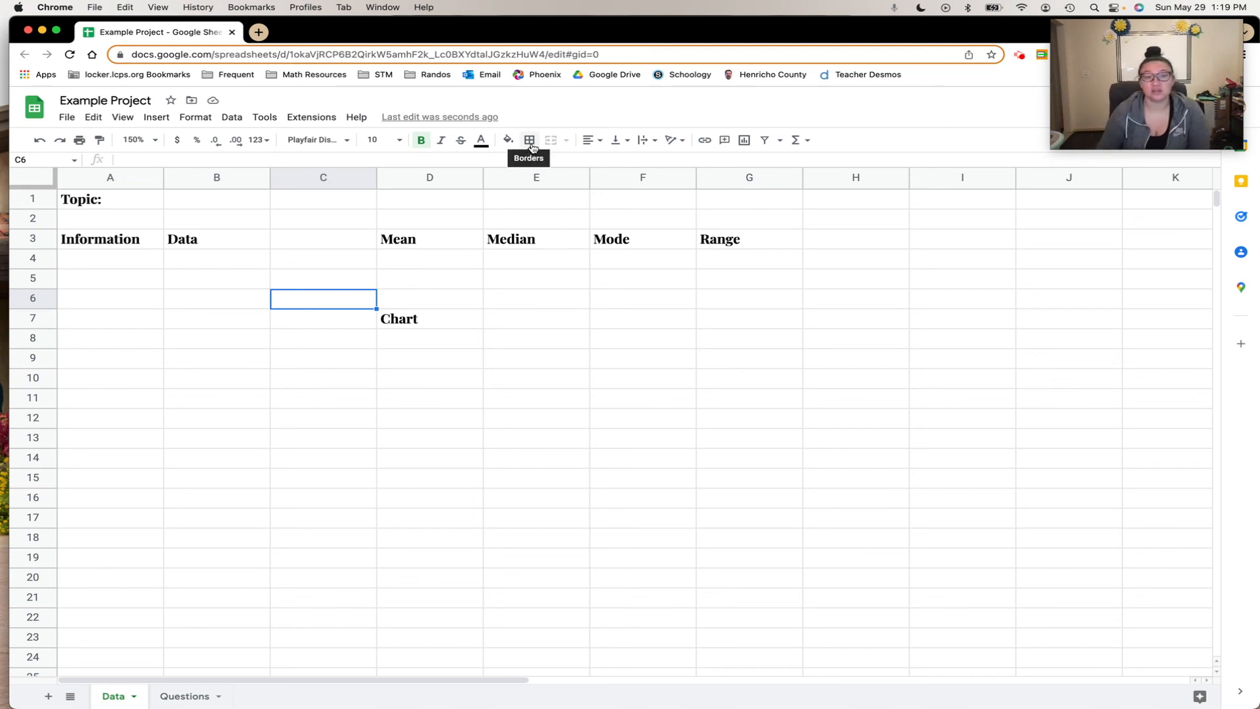
# Step: Add an outer border around D3:G4, the Mean, Median, Mode and Range block
pyautogui.click(451, 241)
pyautogui.moveTo(451, 241); pyautogui.dragTo(737, 254)
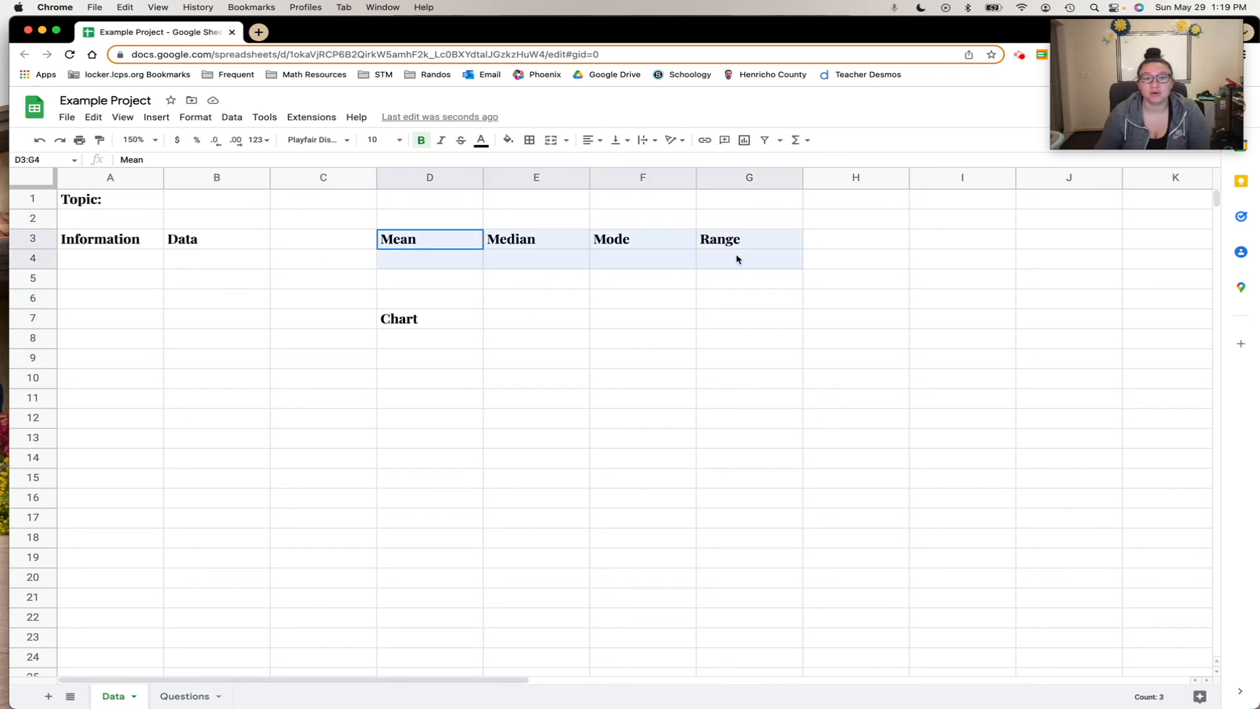
pyautogui.click(529, 140)
pyautogui.click(612, 169)
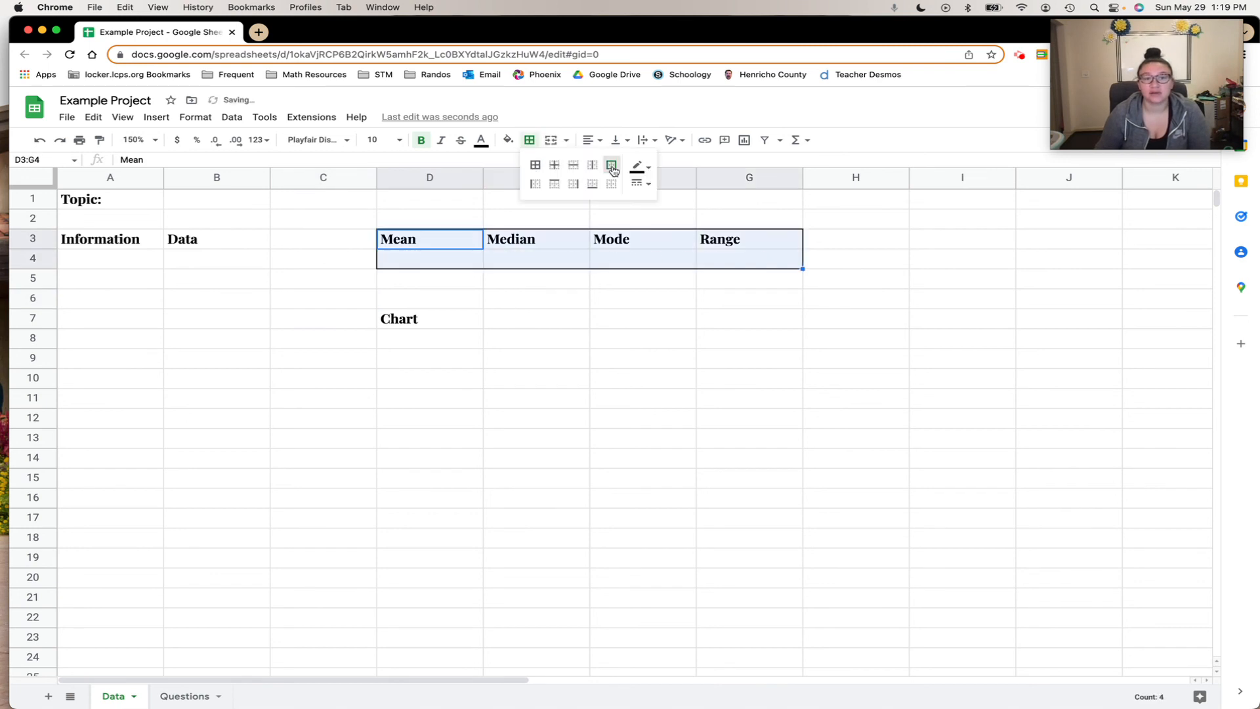
pyautogui.click(648, 373)
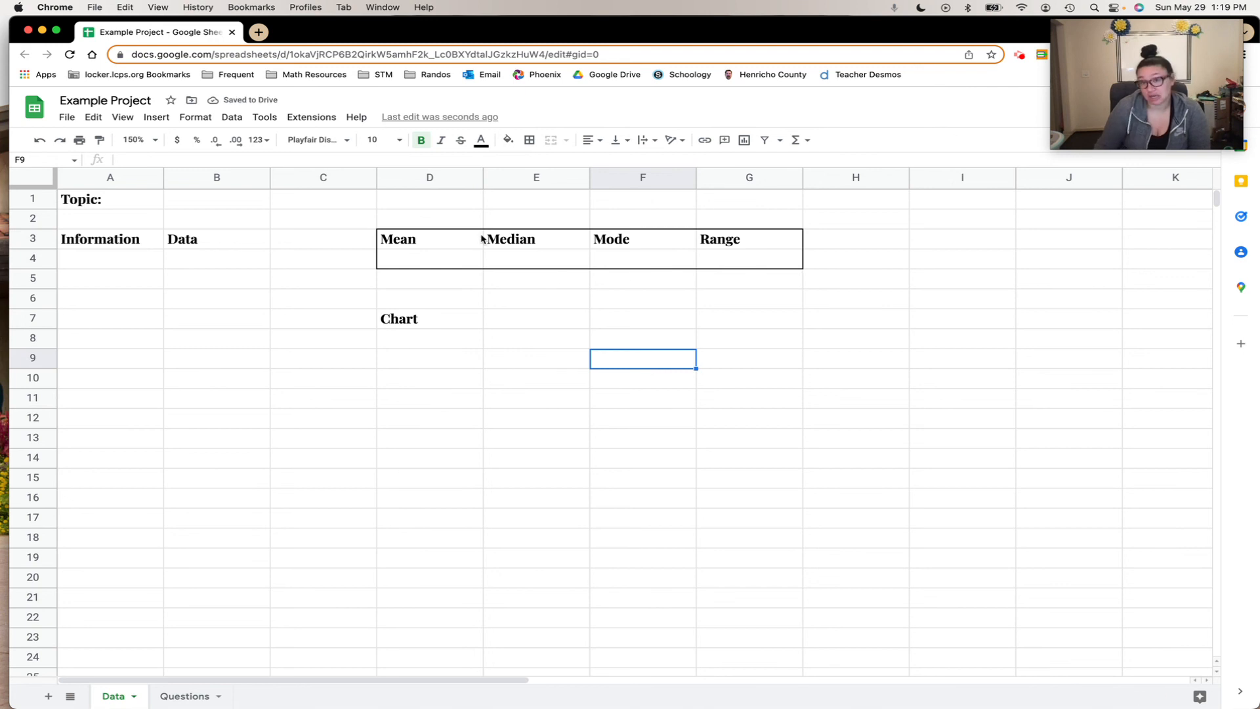
# Step: Apply all borders, inner and outer, to the cells in D3:G4
pyautogui.moveTo(472, 238); pyautogui.dragTo(700, 258)
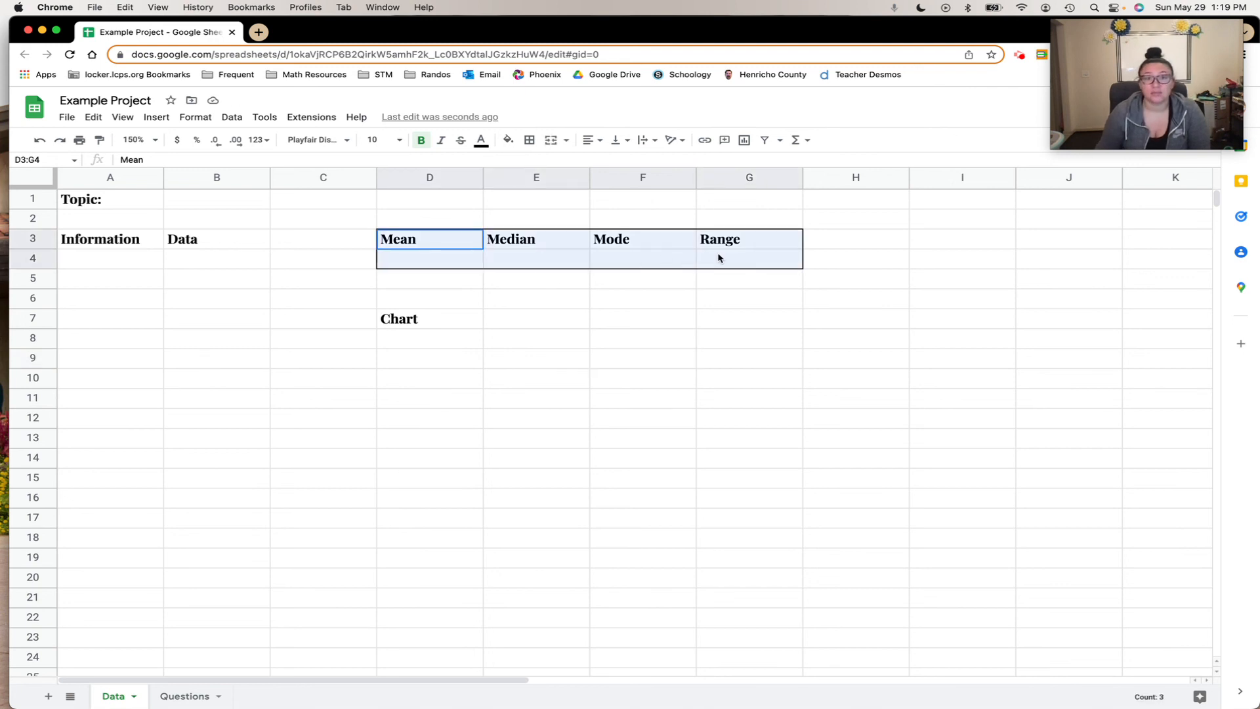
pyautogui.click(529, 139)
pyautogui.click(536, 174)
pyautogui.click(562, 317)
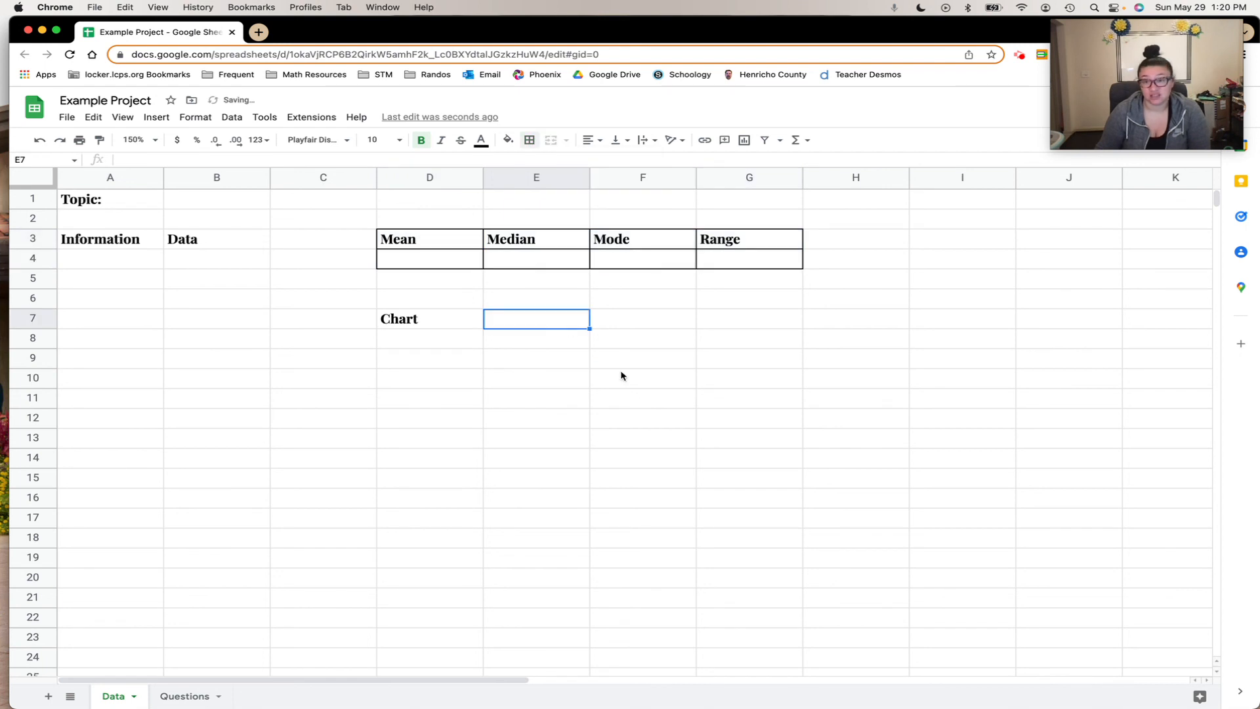
# Step: Try a thick solid line style for the borders of D3:G4
pyautogui.moveTo(462, 242); pyautogui.dragTo(726, 257)
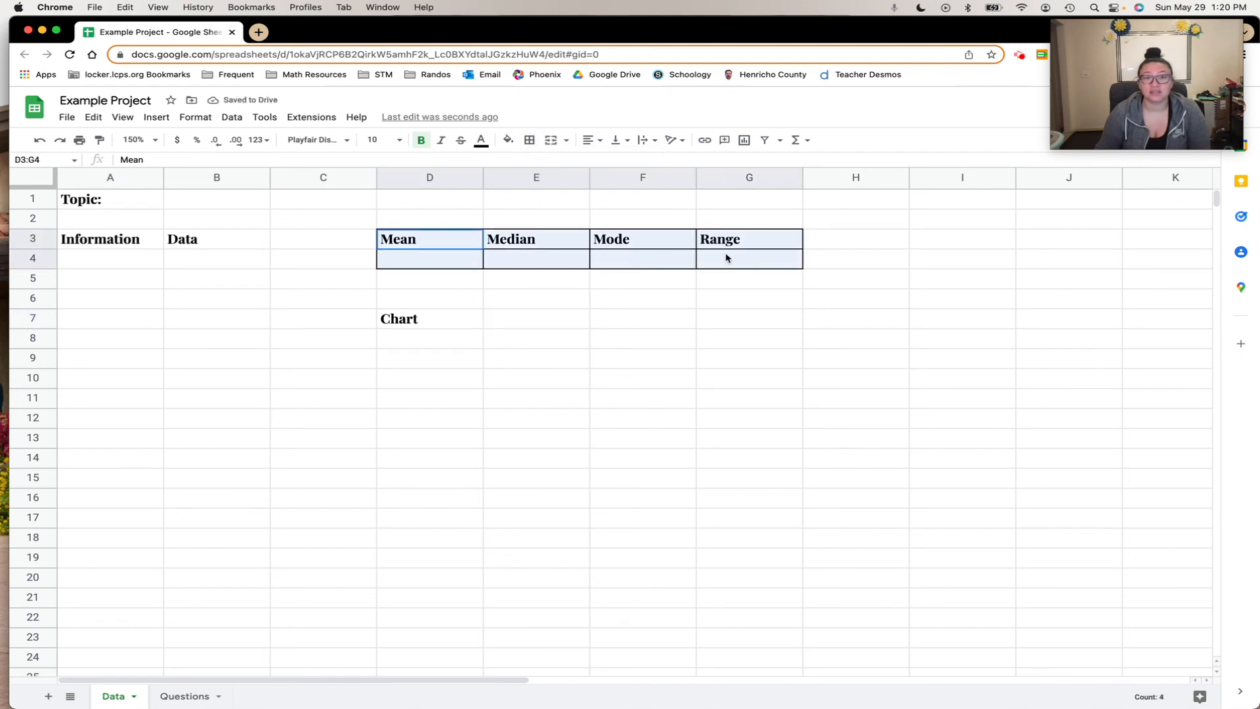
pyautogui.click(529, 140)
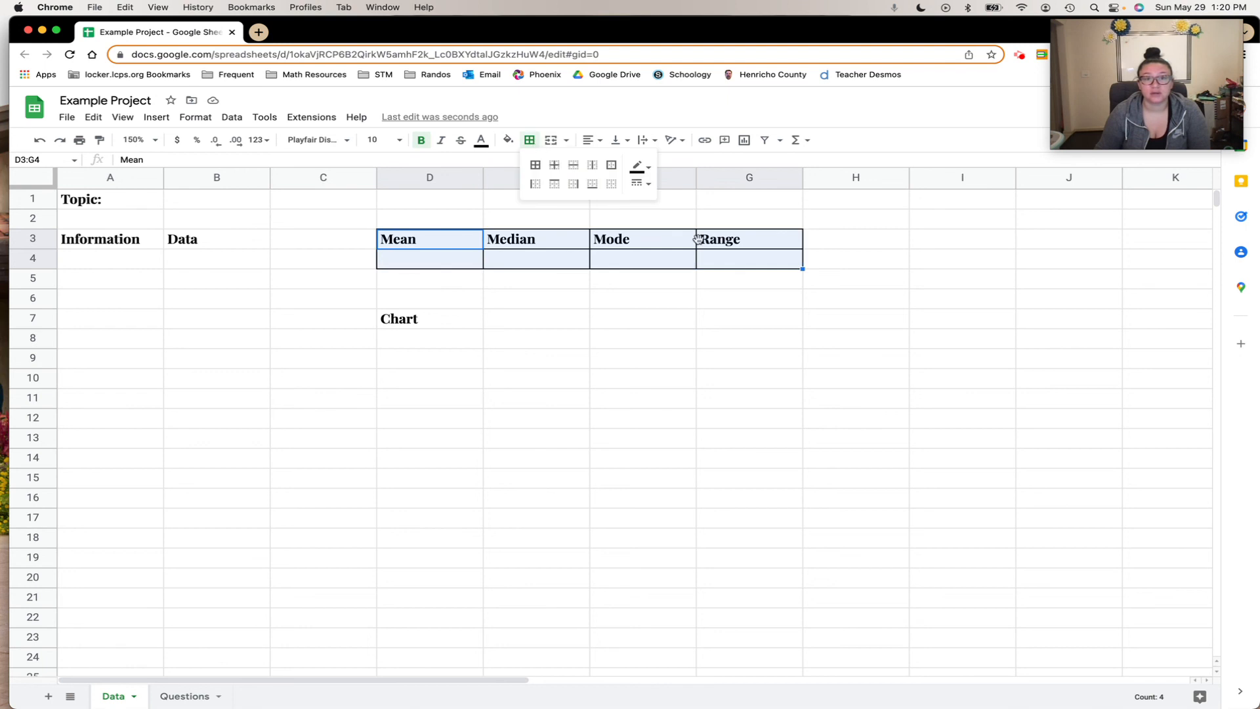
pyautogui.click(642, 185)
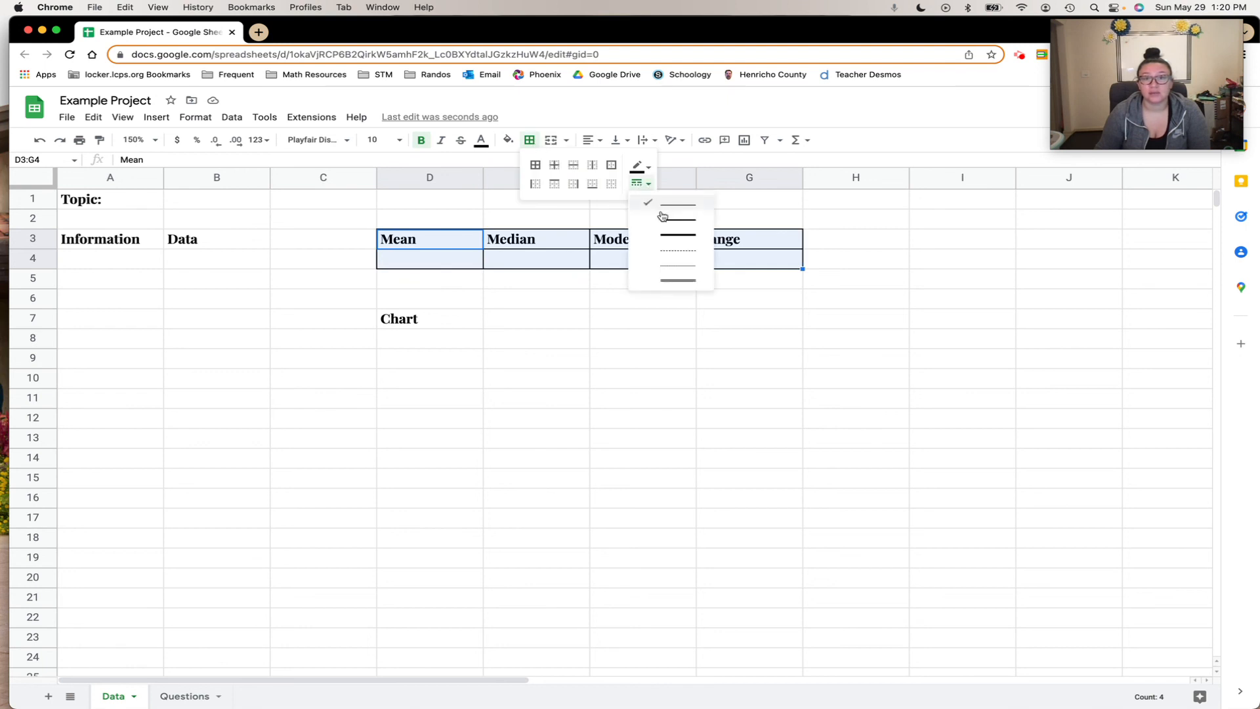
pyautogui.click(686, 239)
pyautogui.click(662, 200)
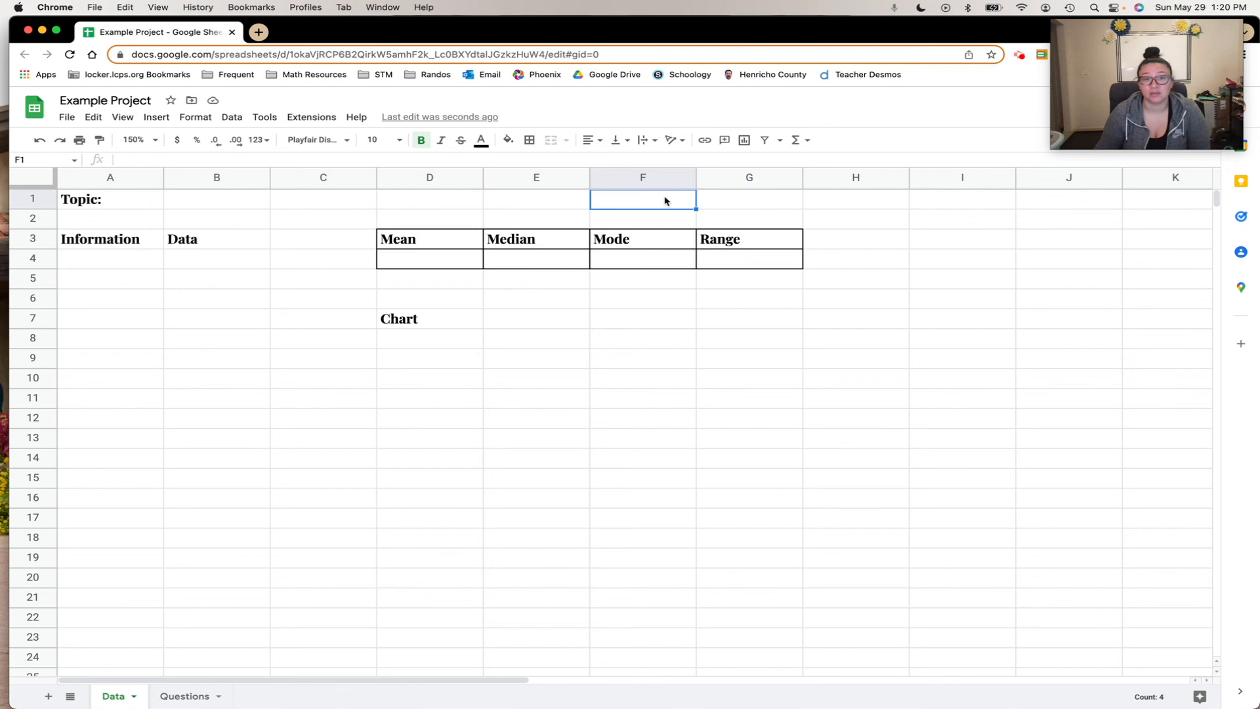
# Step: Undo the all-borders change and the outer border on D3:G4
pyautogui.click(39, 140)
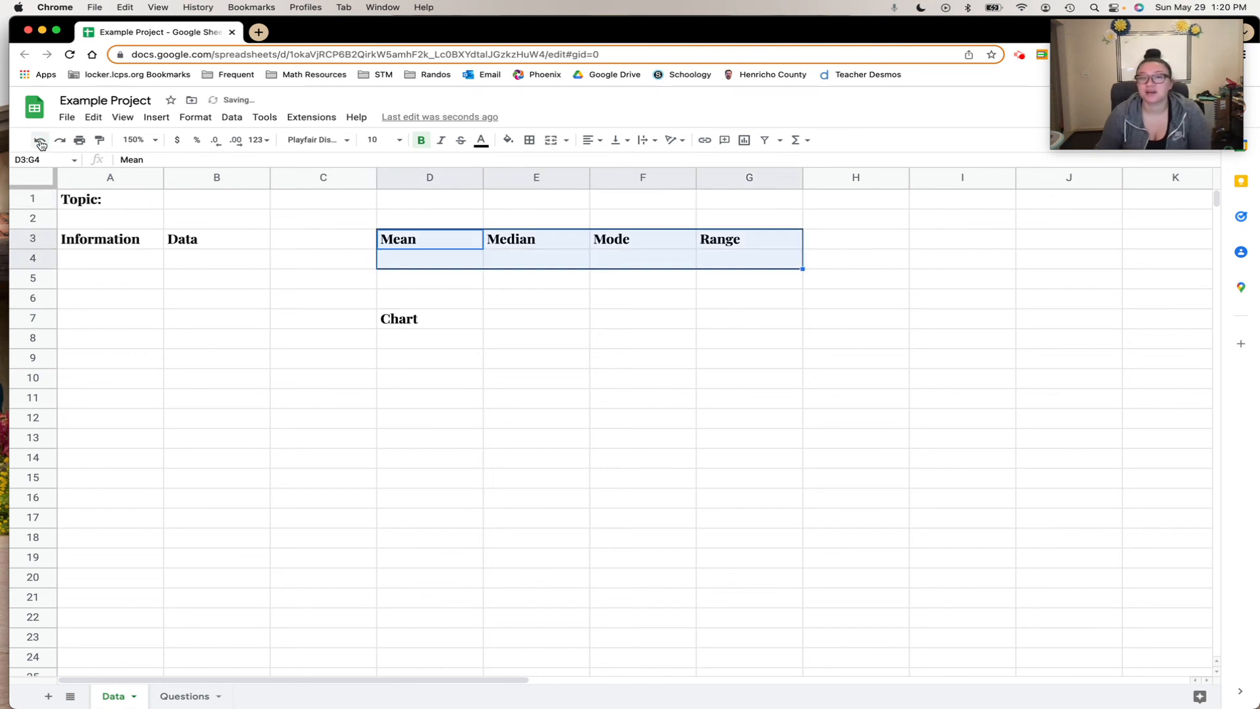
pyautogui.click(705, 481)
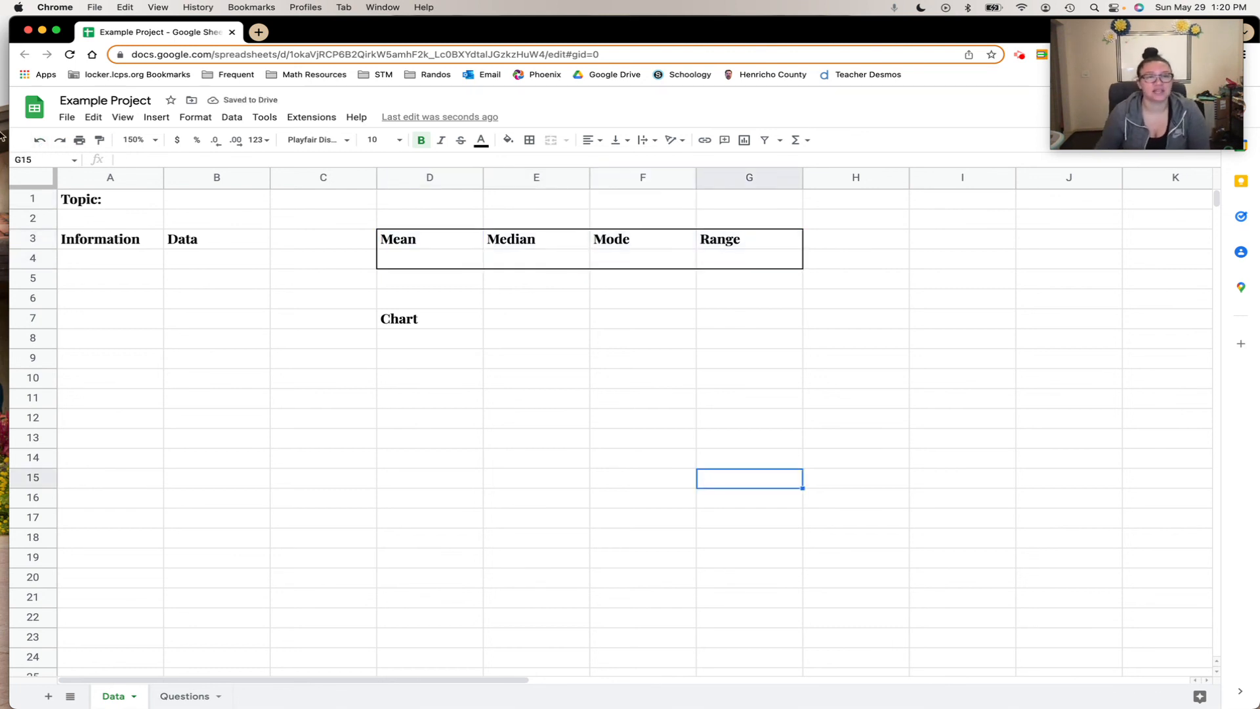
pyautogui.click(39, 143)
pyautogui.click(218, 339)
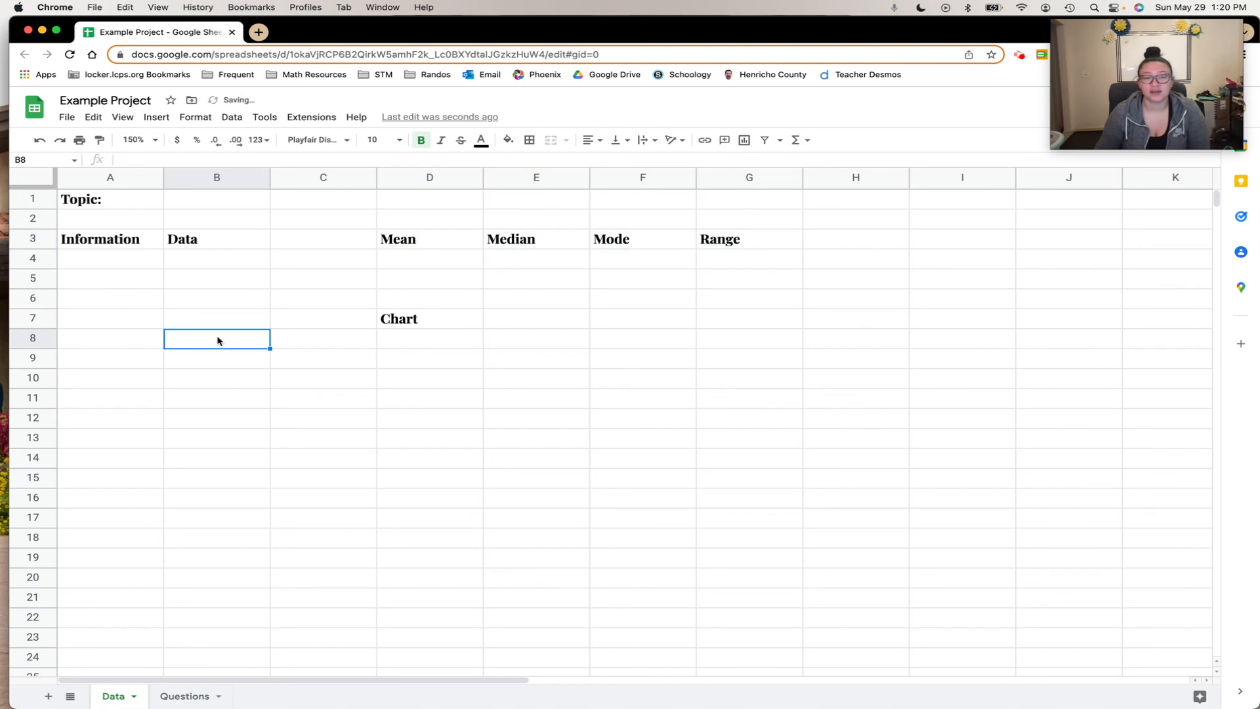